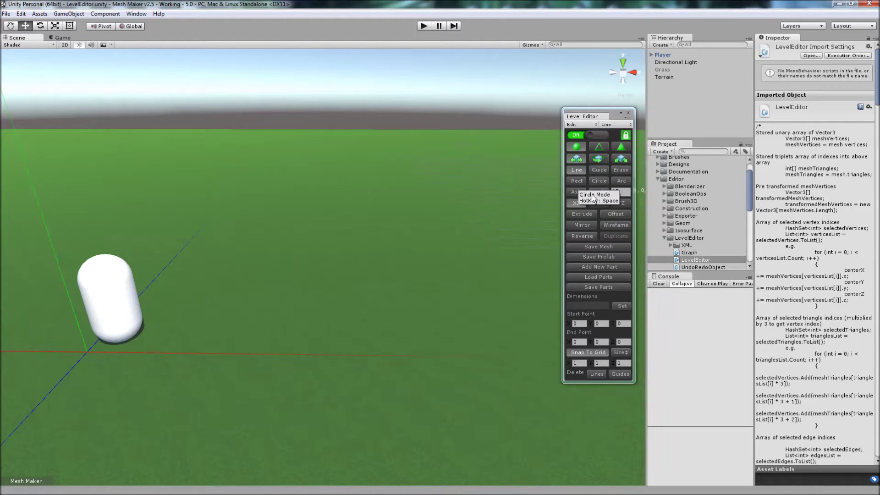
Draw two rectangles on the XZ grid, from (2, 0, 6) to (5, 0, 3) and from (9, 0, 11) to (6, 0, 4)
click(577, 180)
drag(250, 233, 325, 286)
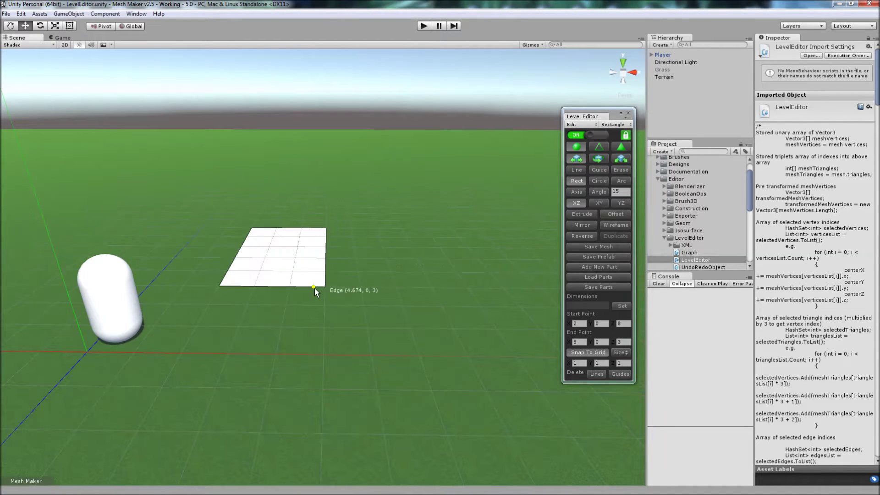
drag(415, 208, 358, 272)
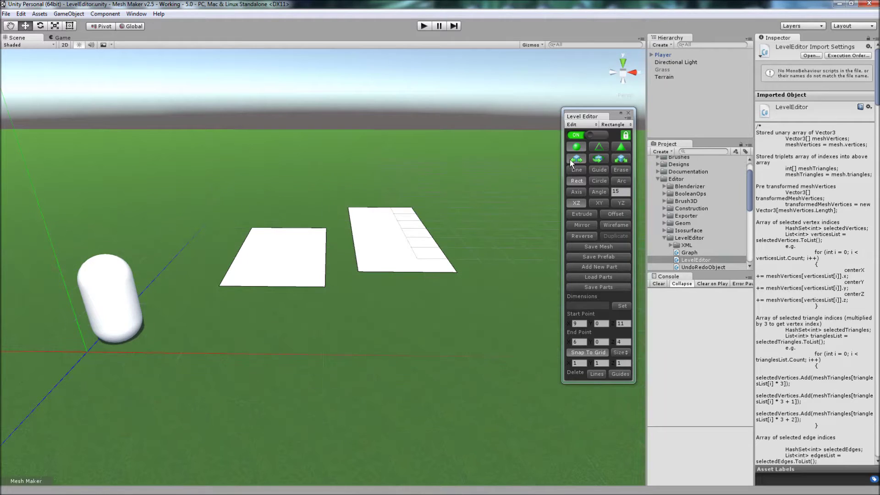
Extrude both rectangles upward into solid boxes
click(581, 215)
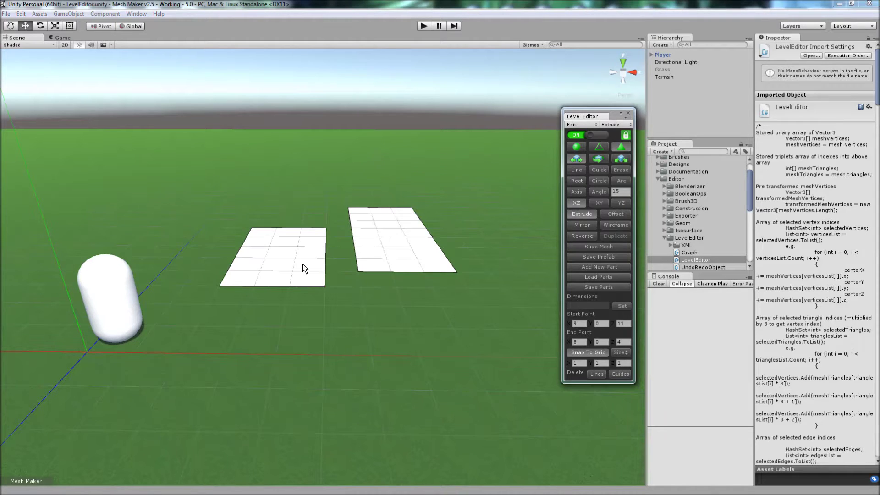
drag(305, 266, 301, 190)
drag(388, 234, 345, 250)
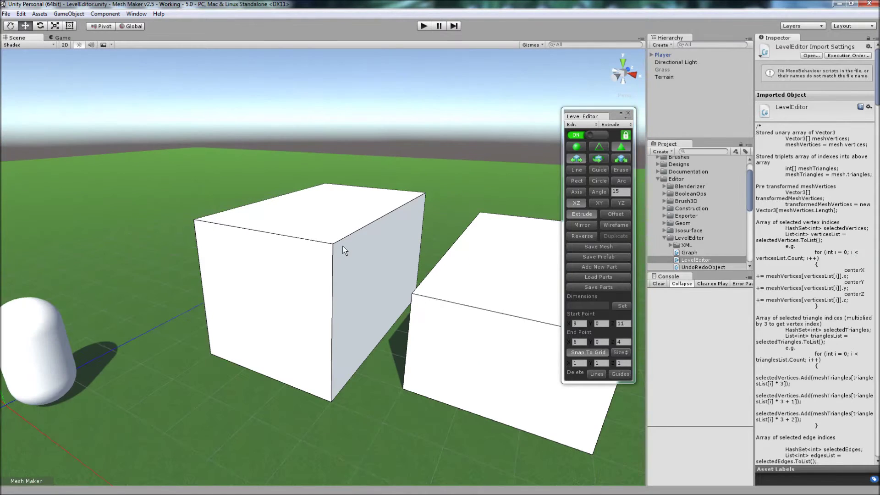
Lower the two front top vertices of the first box to turn its top face into a ramp
click(577, 170)
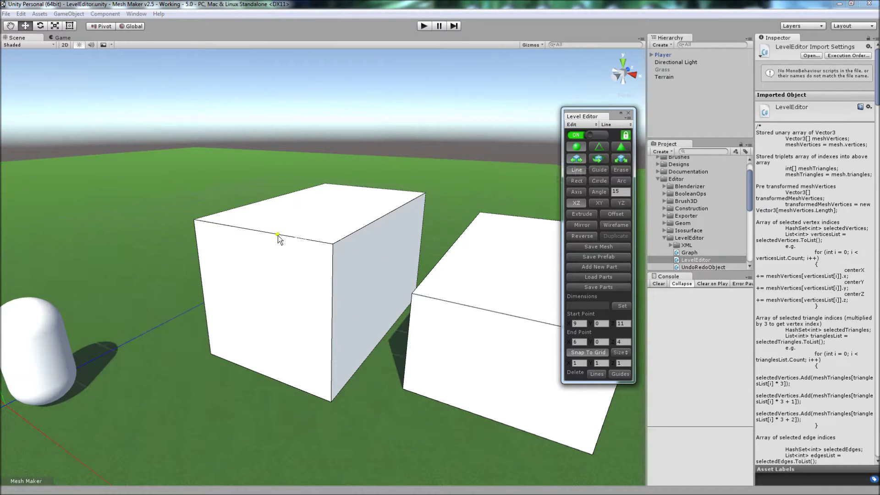
click(195, 221)
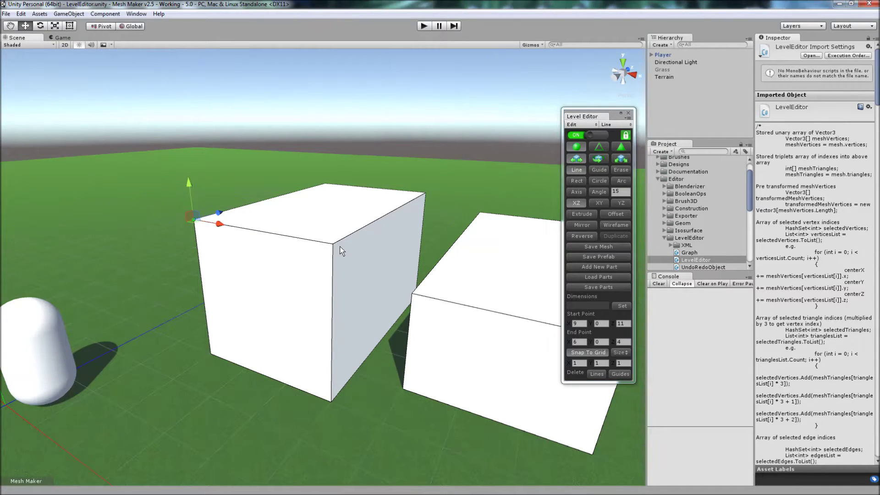
click(333, 245)
drag(256, 197, 260, 303)
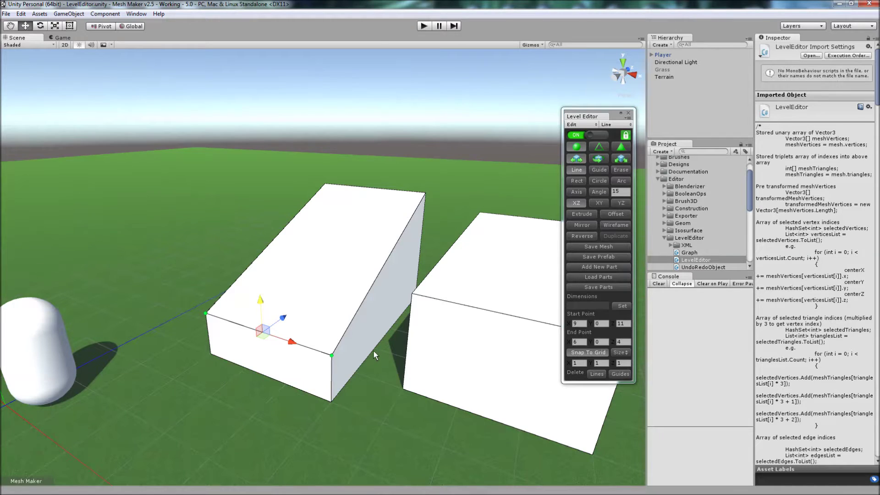
Select the four vertices on the ramp's side facing the second box and raise them
scroll(374, 355, down, 3)
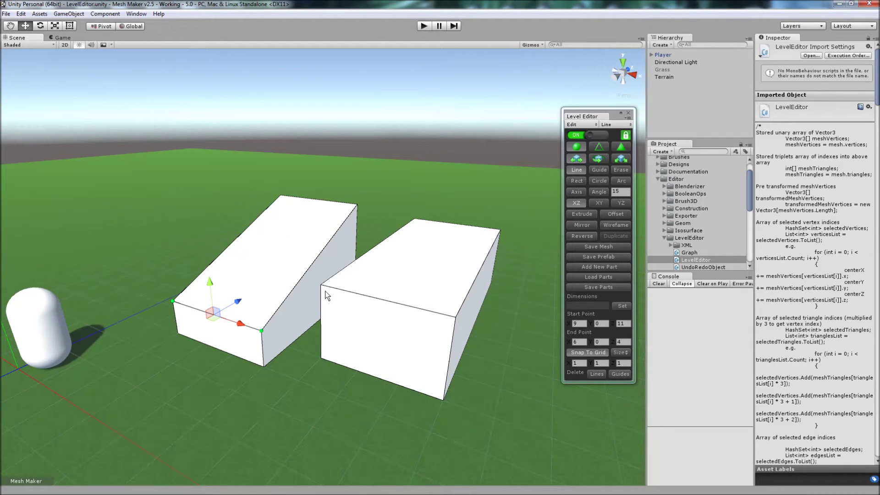
alt+drag(144, 190, 333, 313)
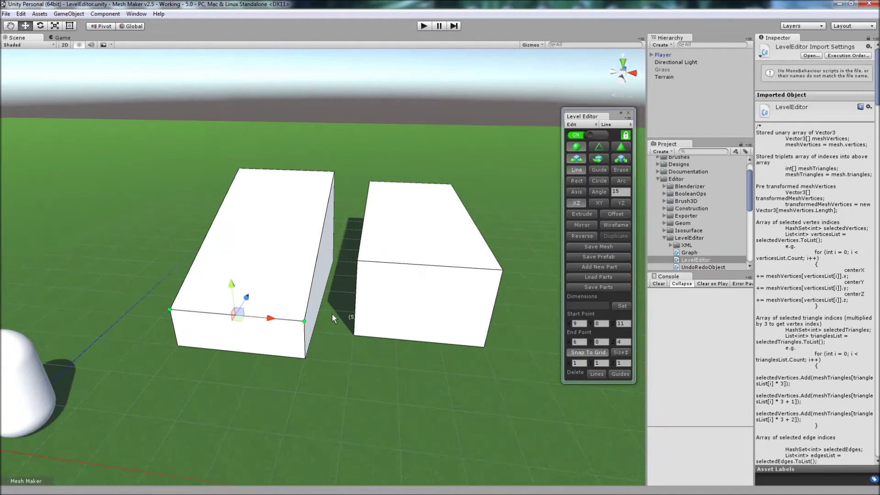
drag(147, 131, 340, 371)
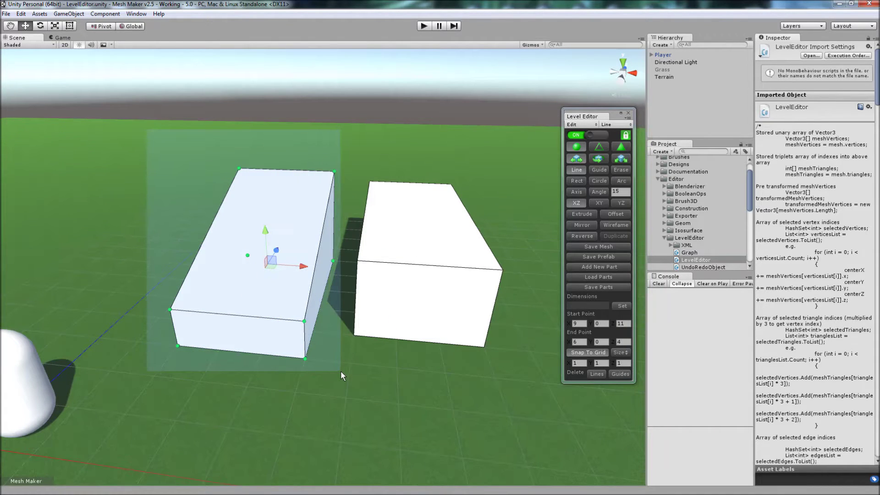
drag(341, 371, 342, 370)
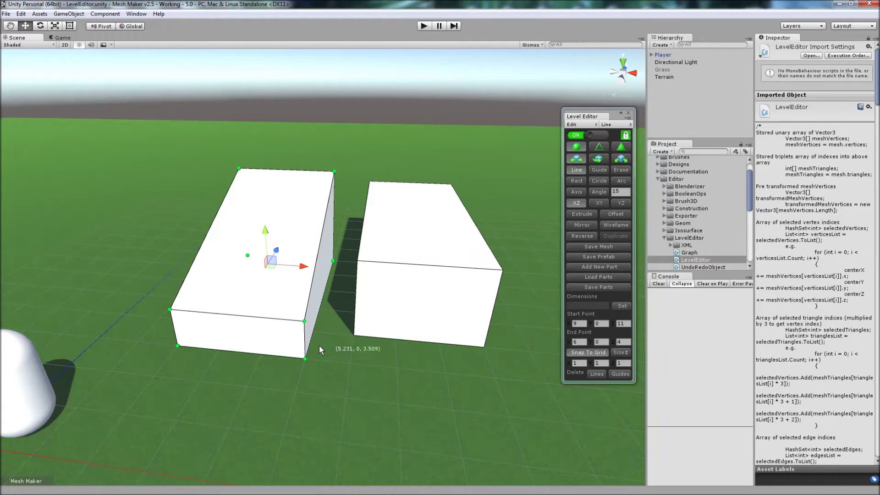
drag(126, 137, 285, 370)
drag(126, 144, 342, 375)
ctrl+drag(128, 126, 277, 367)
drag(320, 250, 323, 315)
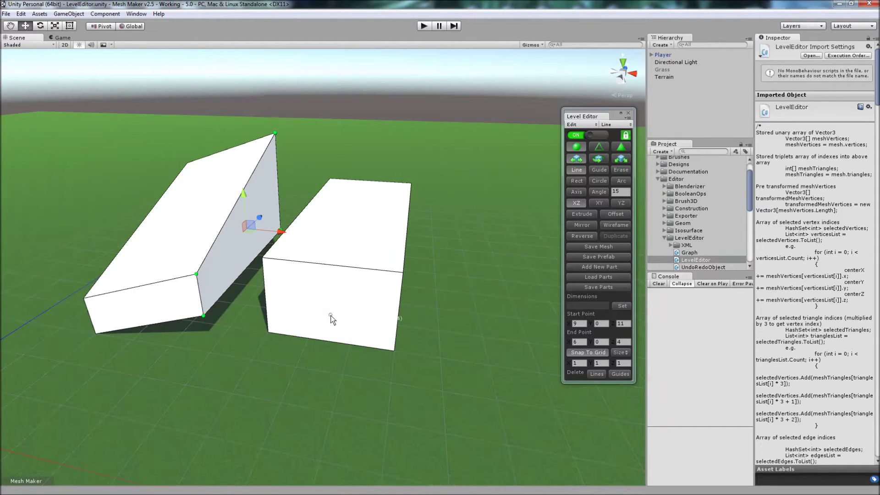
drag(135, 91, 353, 371)
In edge selection mode, lower the second box's front top edge to ground level
click(605, 151)
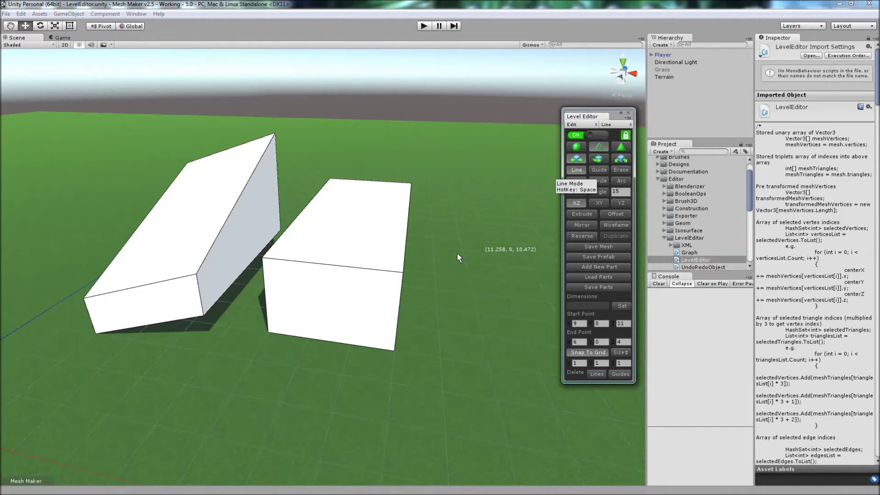
click(336, 278)
drag(345, 236, 345, 321)
alt+drag(412, 310, 454, 321)
scroll(225, 359, up, 5)
scroll(248, 346, down, 5)
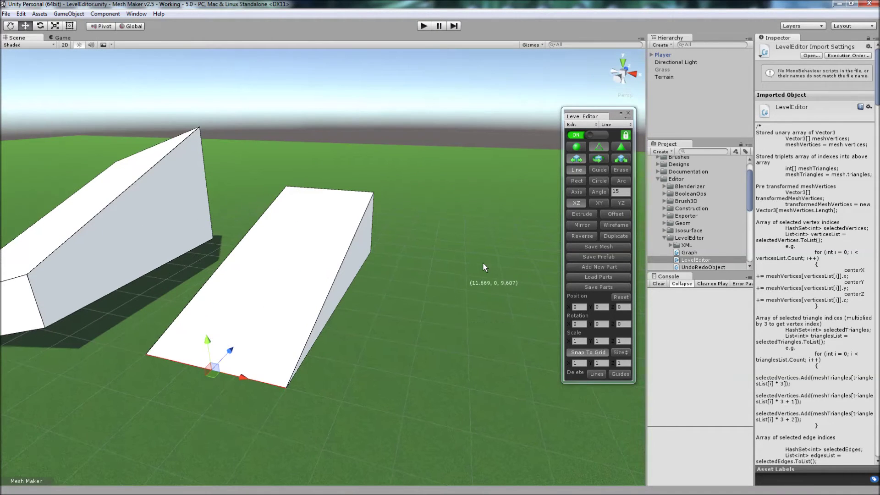
In face selection mode, pull the second block's outer side face outward in two moves to widen the block
click(621, 151)
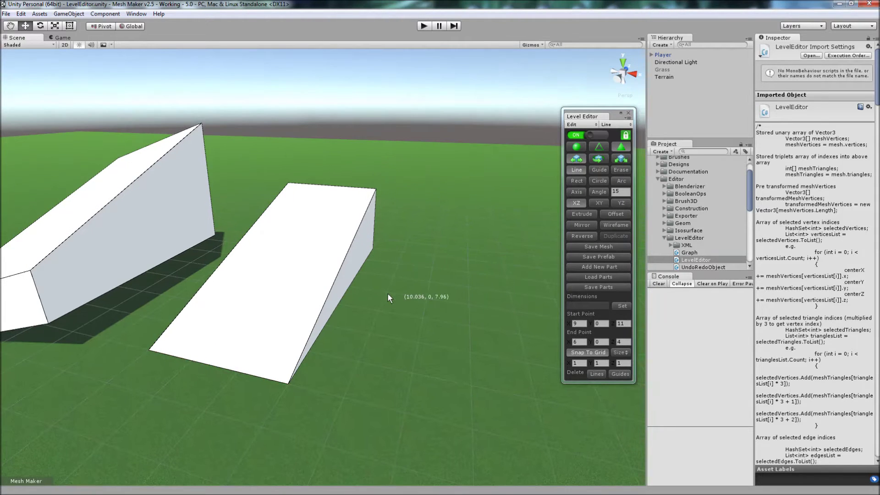
click(359, 256)
drag(393, 260, 425, 263)
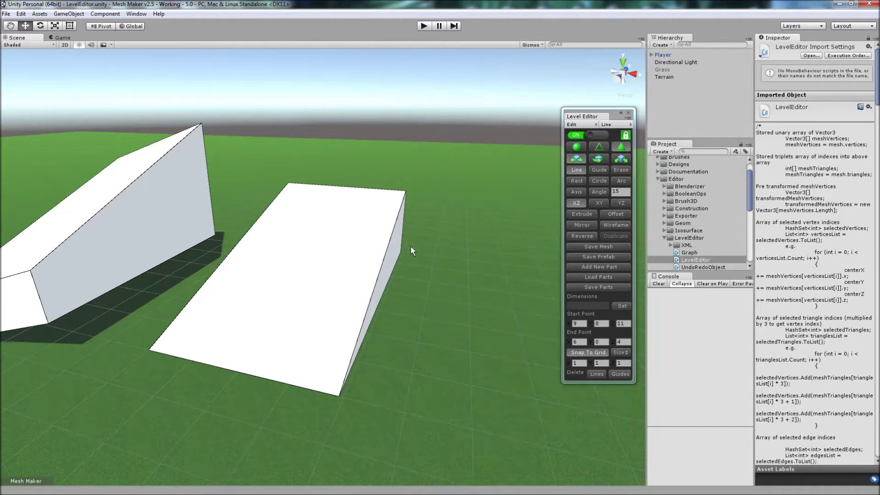
click(394, 258)
drag(431, 270, 463, 281)
mouse_move(442, 317)
alt+mouse_down()
mouse_move(498, 318)
mouse_move(448, 330)
alt+mouse_up()
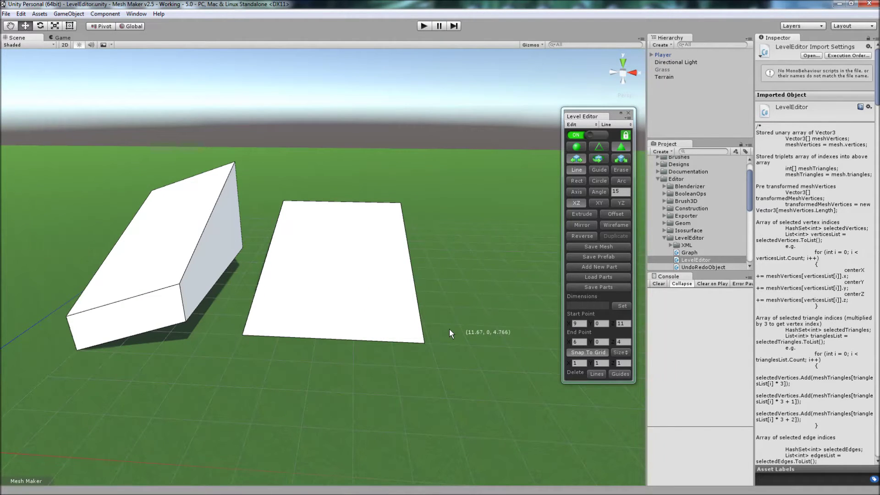
Select all edges of the second block and delete the block
click(598, 147)
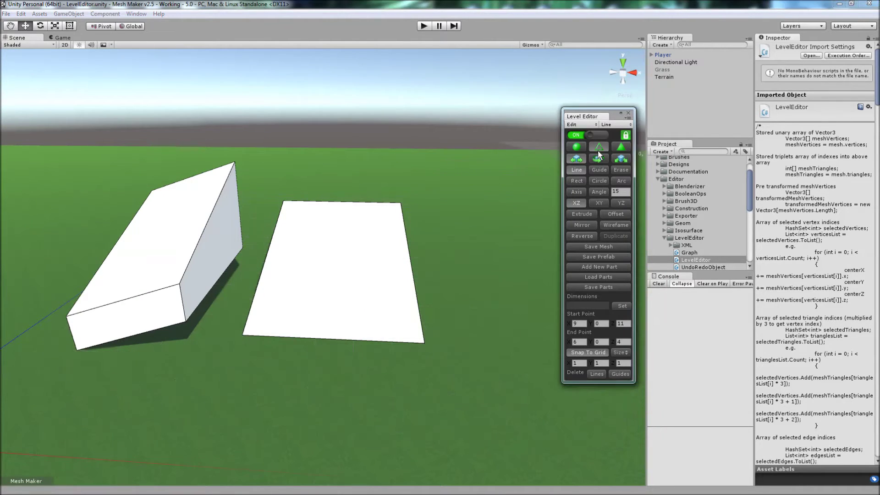
alt+drag(469, 231, 490, 230)
drag(282, 172, 497, 360)
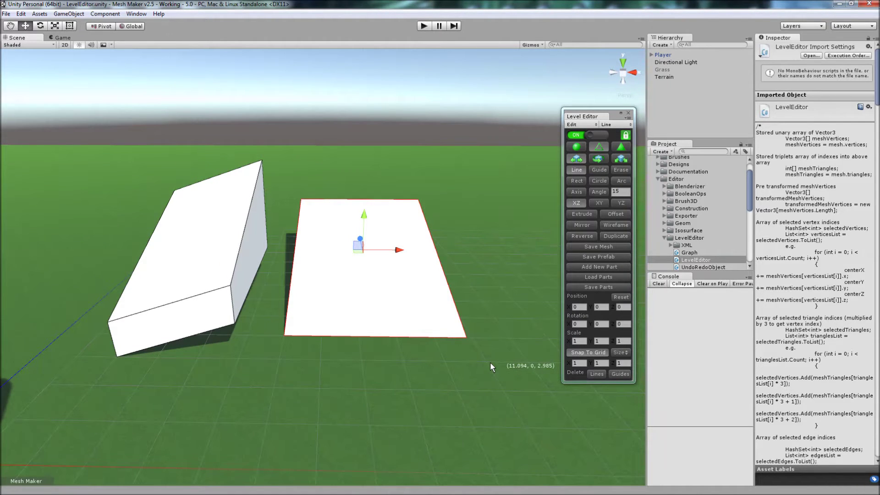
key(Delete)
right_drag(490, 363, 389, 362)
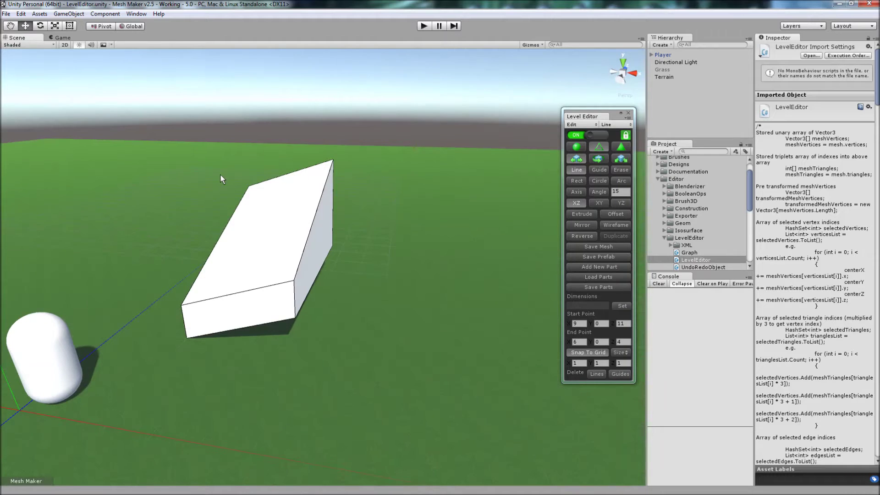
Select all edges of the remaining block and rotate it about the world origin
drag(160, 117, 378, 374)
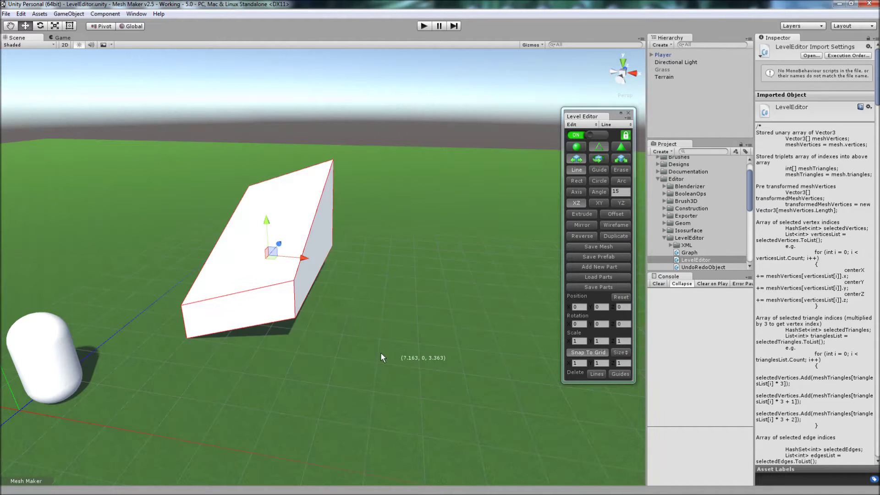
click(598, 159)
right_drag(349, 286, 345, 326)
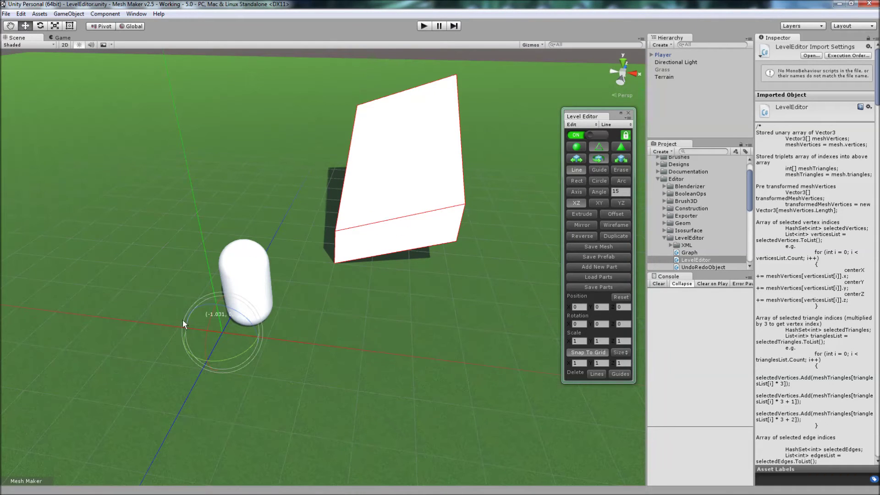
right_drag(323, 375, 296, 349)
drag(229, 313, 296, 296)
drag(236, 309, 155, 312)
scroll(307, 336, down, 8)
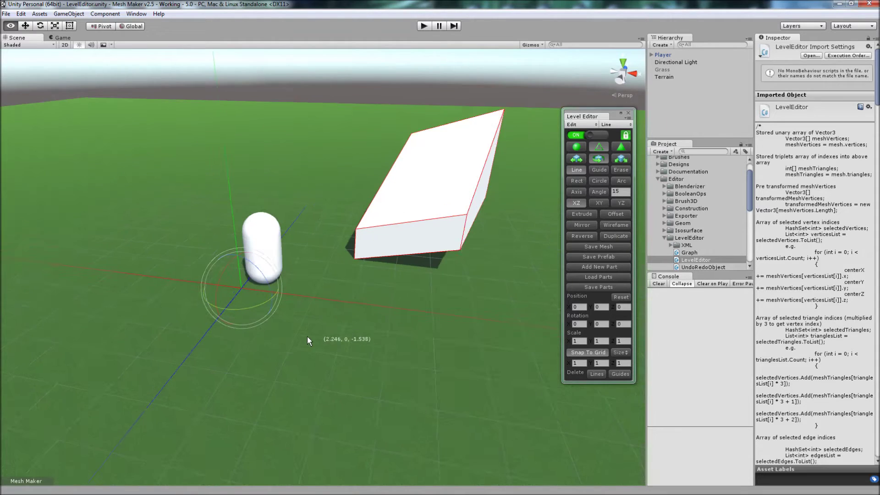
drag(265, 305, 243, 302)
Scale the selected block uniformly about the world origin
key(w)
scroll(413, 280, down, 2)
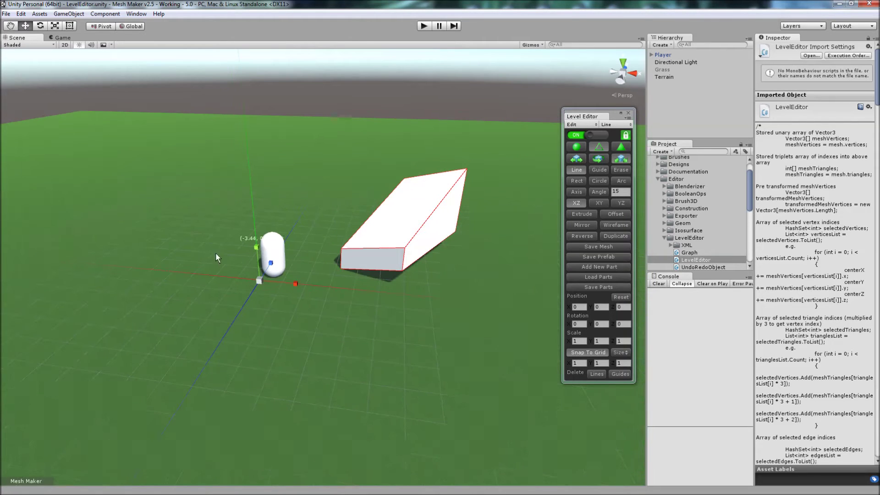
drag(259, 280, 303, 301)
alt+drag(387, 320, 320, 317)
Undo the scaling, rotation, block deletion, face and edge edits, and the raised side of the ramp
key(ctrl+z)
key(ctrl+z)
key(ctrl+z)
key(ctrl+z)
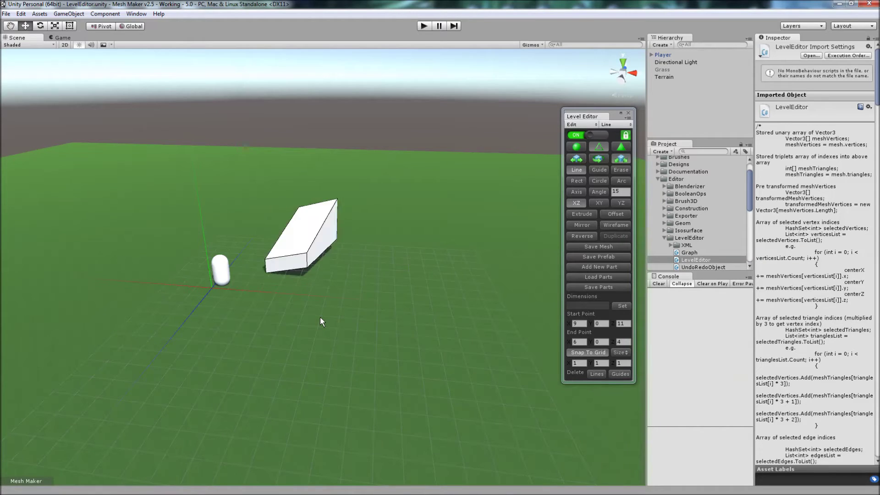
key(ctrl+y)
key(ctrl+y)
key(ctrl+y)
key(ctrl+y)
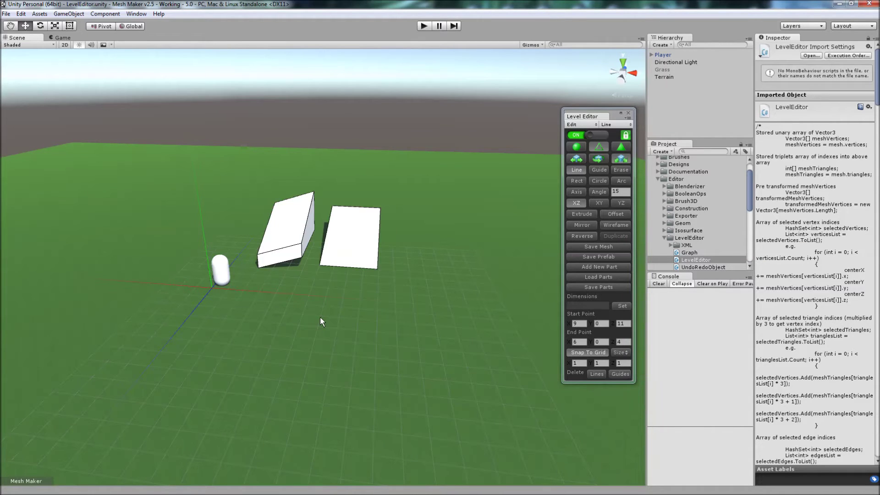
alt+drag(321, 317, 321, 315)
scroll(321, 310, up, 5)
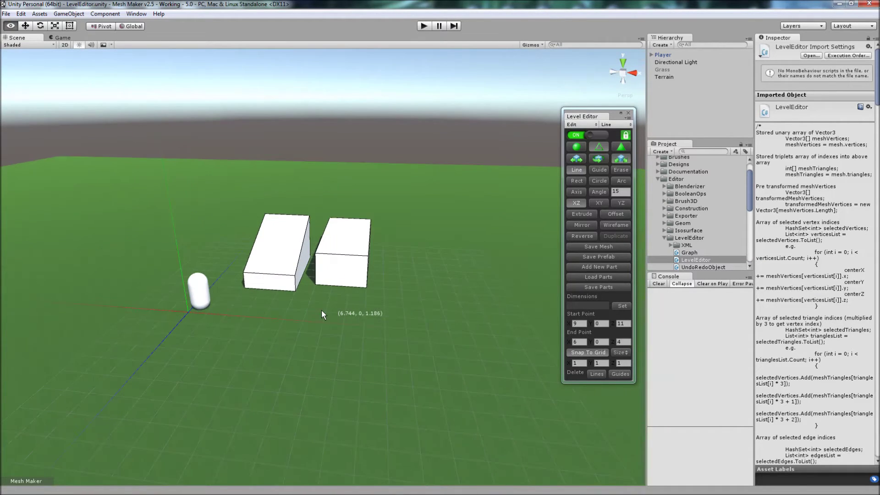
scroll(321, 310, down, 5)
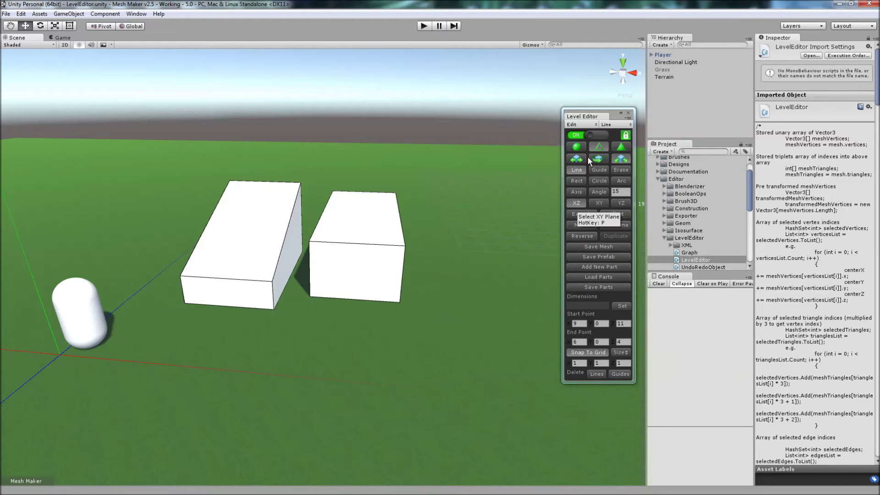
Draw a diagonal line across the second box's top face from (6, 2, 11) to (9, 2, 4)
right_drag(427, 252, 313, 291)
key(w)
key(d)
click(318, 171)
click(394, 326)
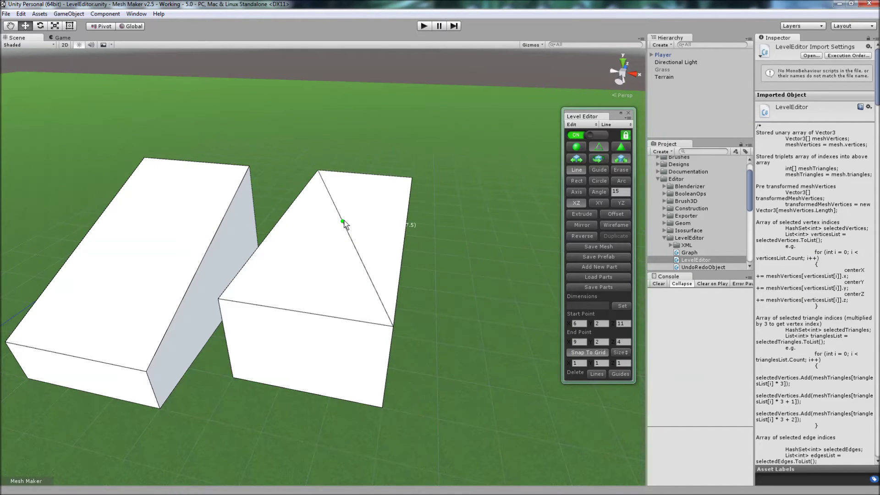
Unlock the grid origin and place it at the midpoint of the diagonal on the second box's top face
click(626, 136)
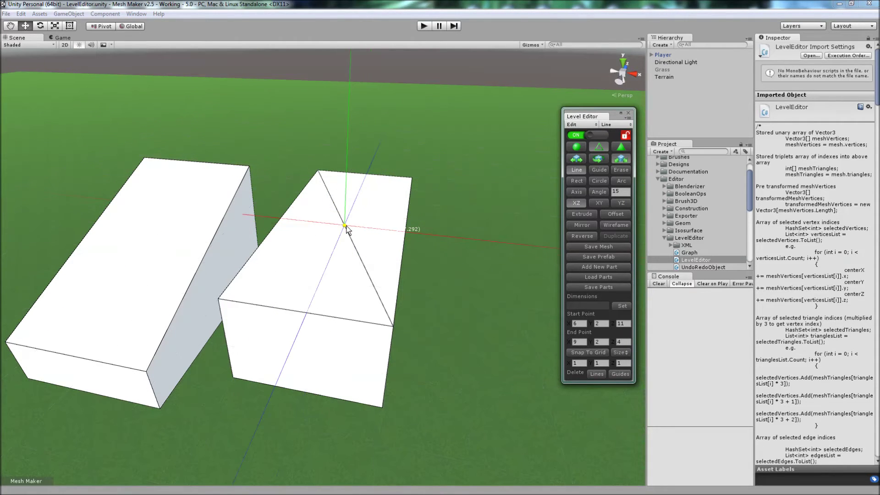
click(571, 353)
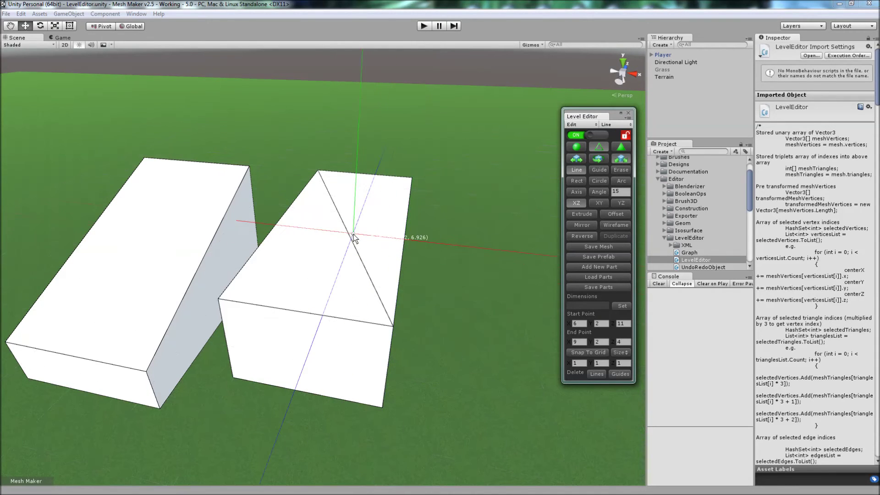
click(343, 221)
click(342, 221)
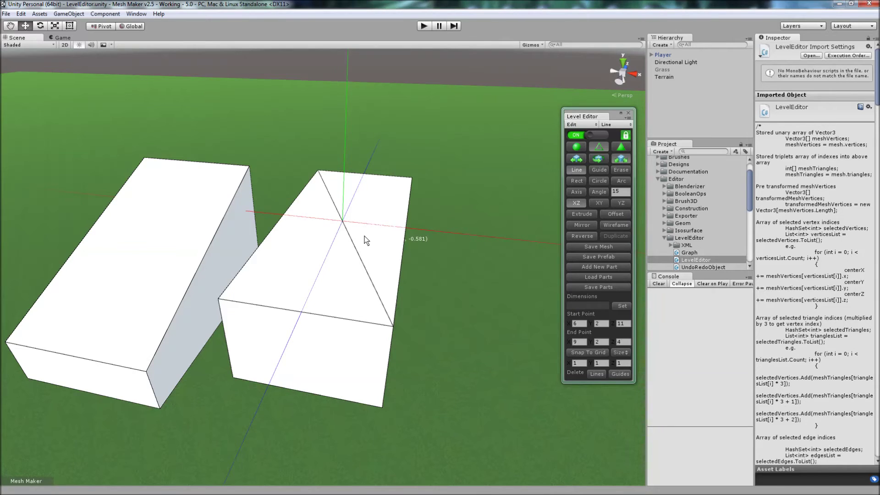
key(g)
alt+drag(322, 273, 390, 276)
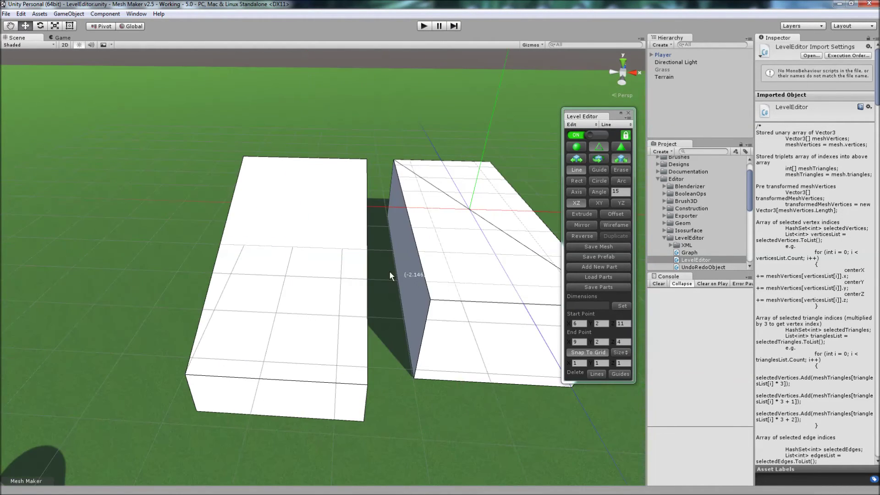
Box-select the ramp block and delete it, keeping only the box with the diagonal line
click(579, 170)
drag(161, 103, 340, 285)
key(Delete)
scroll(426, 394, up, 3)
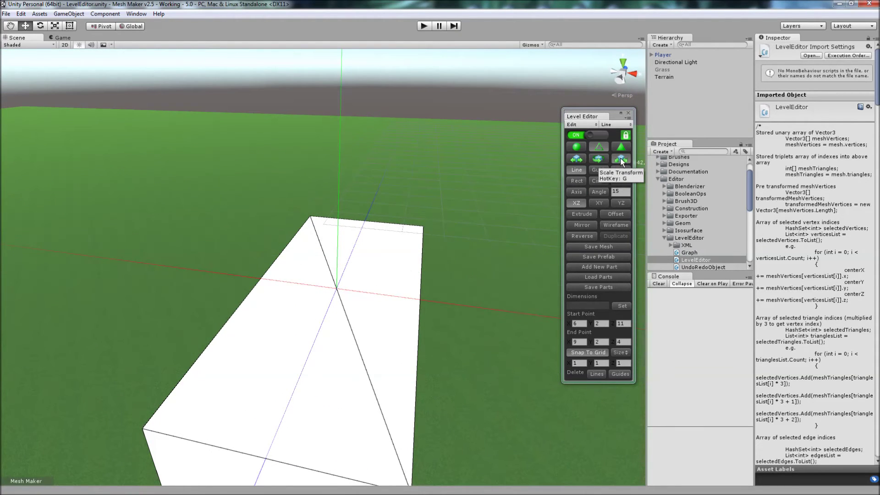
key(f)
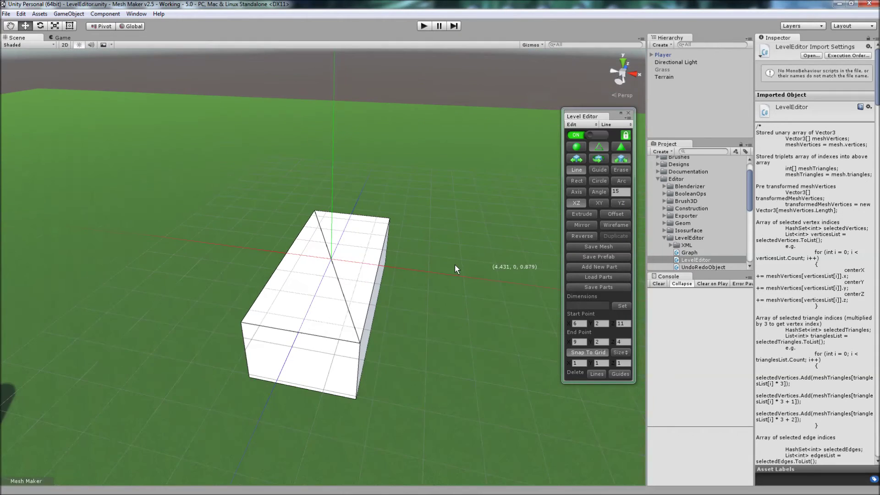
Select the entire box with its diagonal line and scale it up uniformly about the grid origin
drag(314, 278, 455, 402)
key(w)
mouse_move(428, 343)
right_down()
mouse_move(447, 394)
mouse_move(427, 326)
right_up()
key(f)
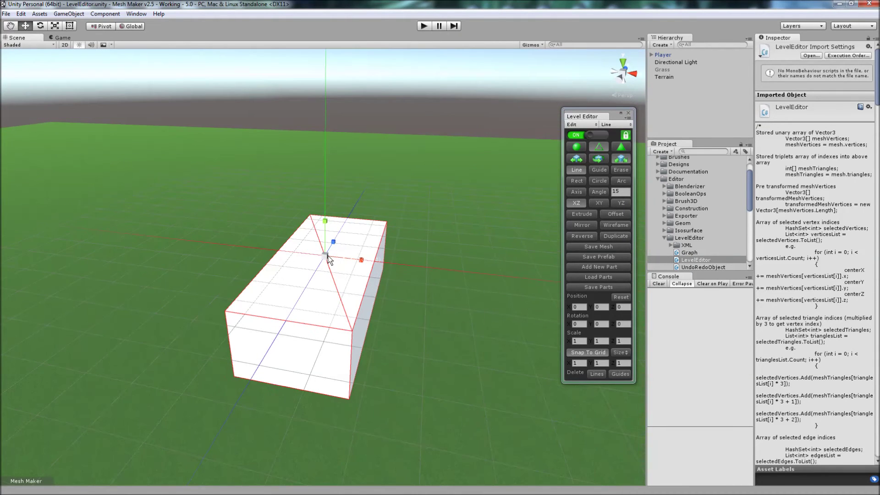
drag(326, 259, 412, 283)
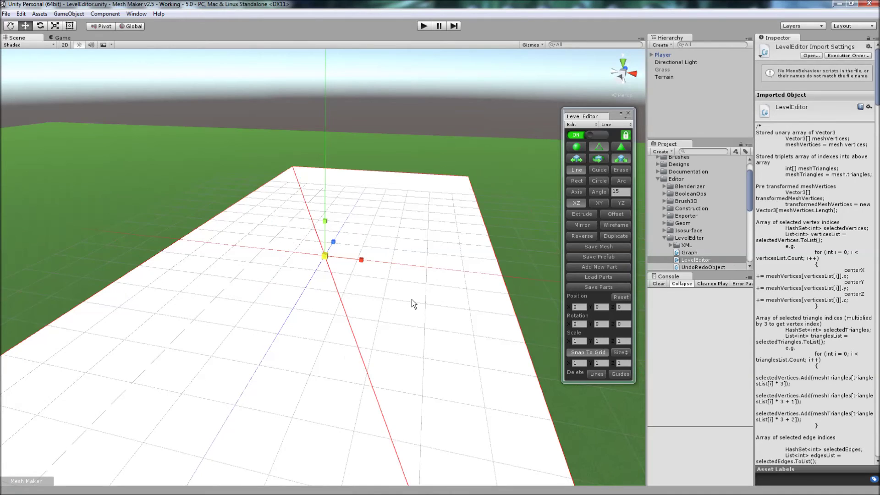
Try rotating the selected box about the grid origin at the midpoint of its top-face diagonal
key(s)
right_drag(411, 299, 399, 305)
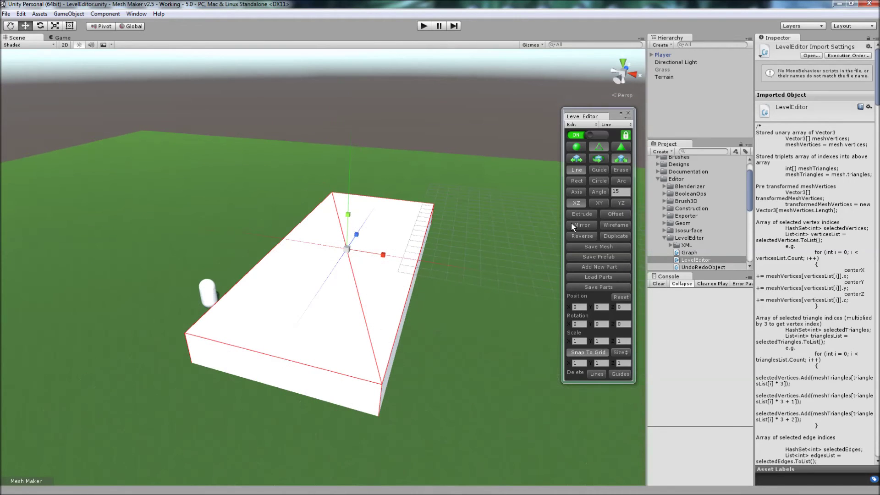
click(598, 162)
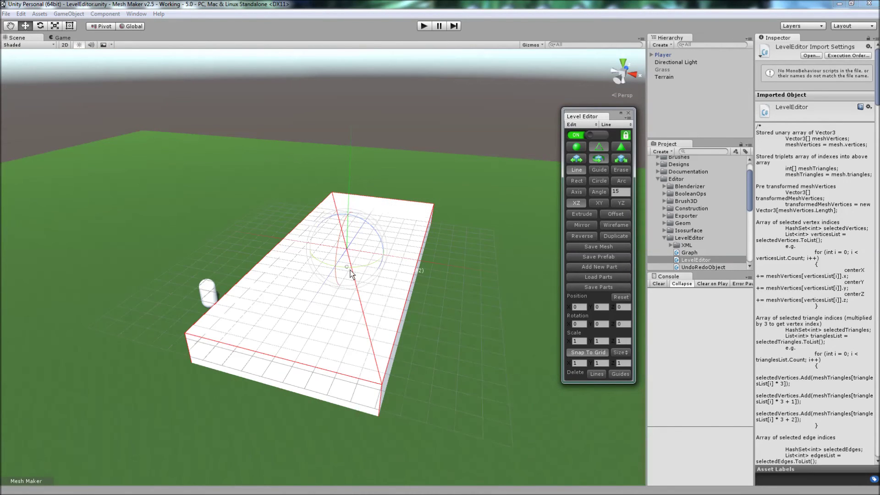
drag(360, 267, 291, 290)
drag(329, 271, 386, 365)
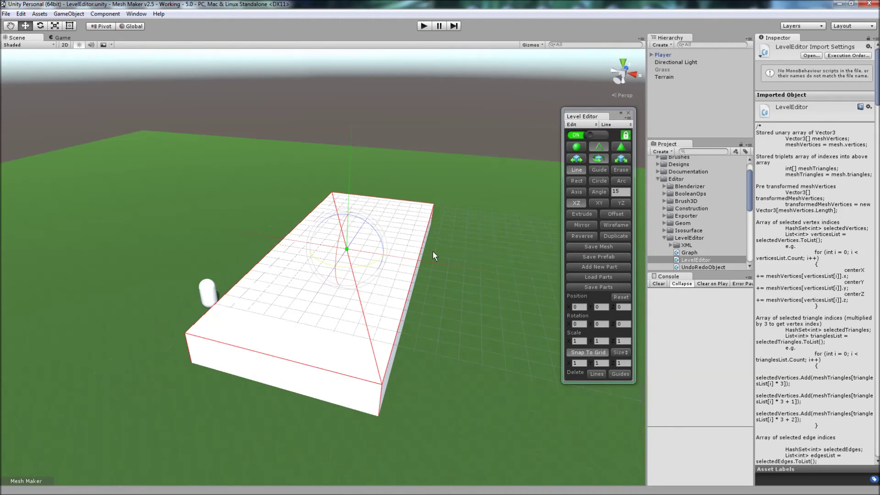
Move the selected box straight up along the vertical axis, away from the grid origin
click(578, 157)
drag(347, 253, 349, 229)
right_drag(440, 293, 378, 303)
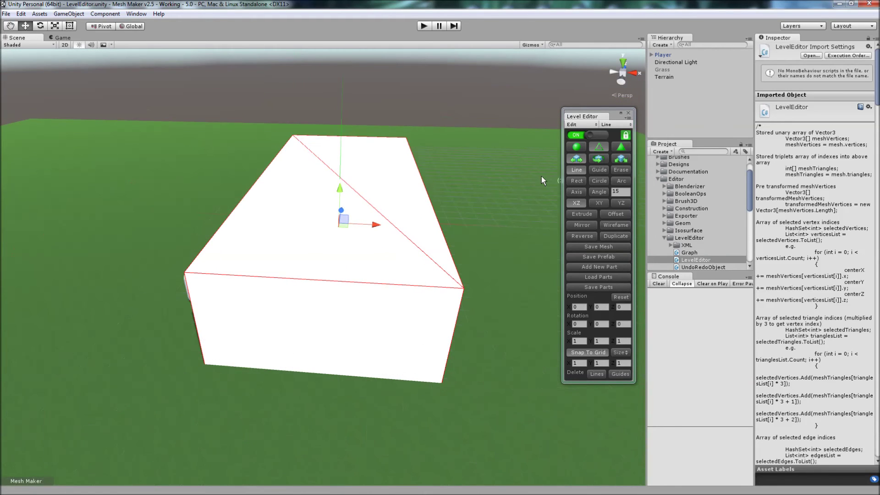
Unlock the grid origin so that it can be repositioned on the raised box
click(625, 135)
key(s)
right_drag(486, 226, 483, 229)
key(d)
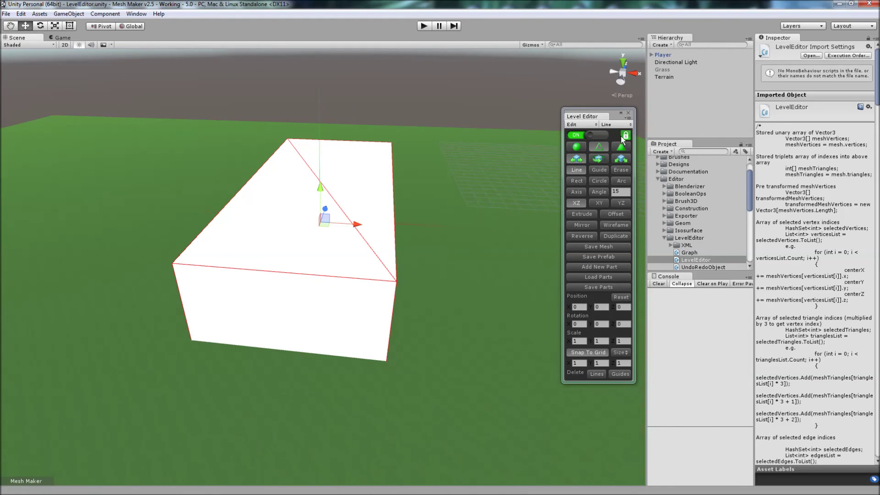